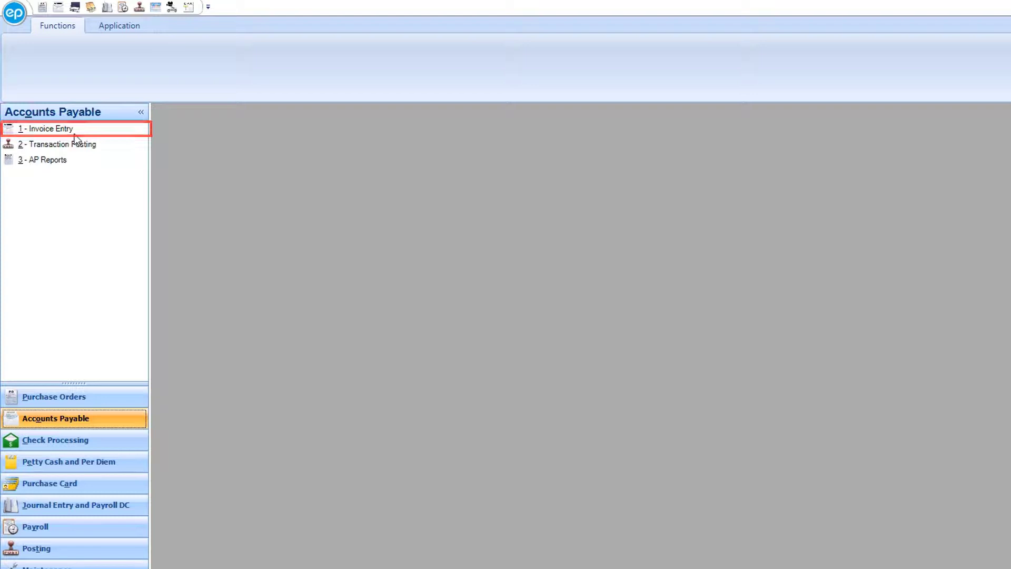
Start a new, blank AP invoice entry from the Accounts Payable module.
left_click(73, 129)
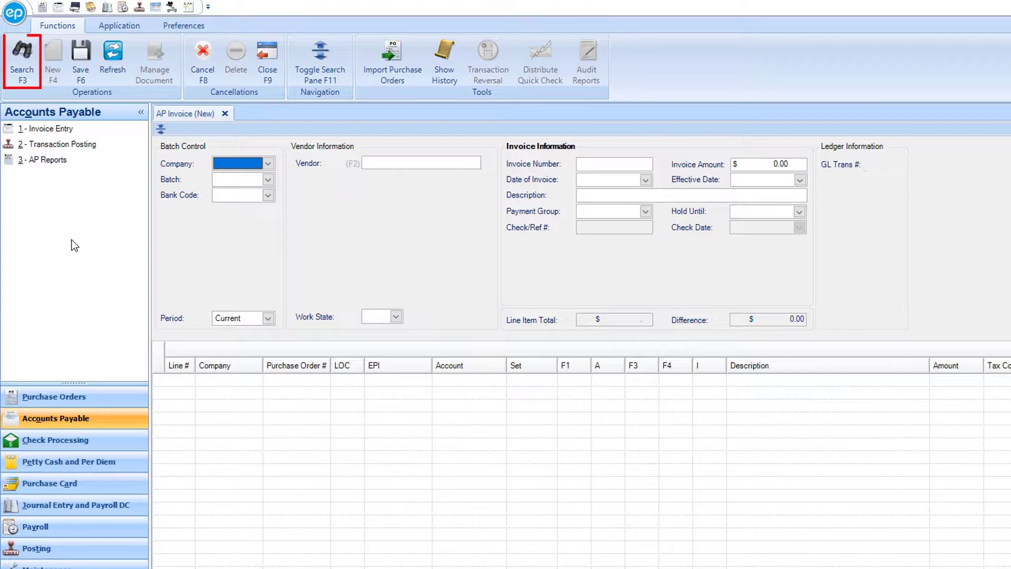
Create the new batch JS021518 for company 01's invoice.
left_click(35, 77)
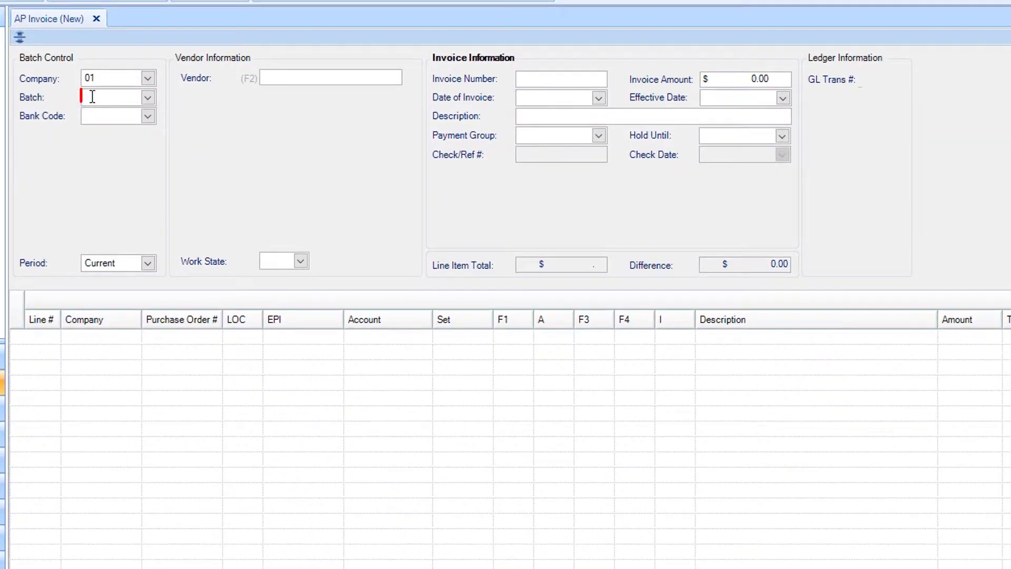
type("JS021518")
key("Tab")
key("Return")
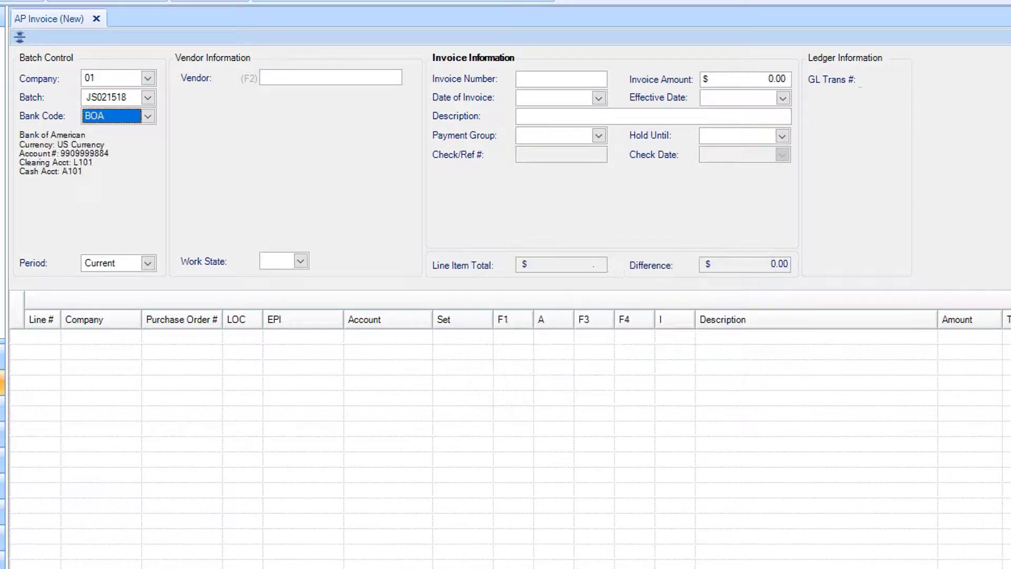
Set the bank code to BOA and the period to Current.
left_click(148, 116)
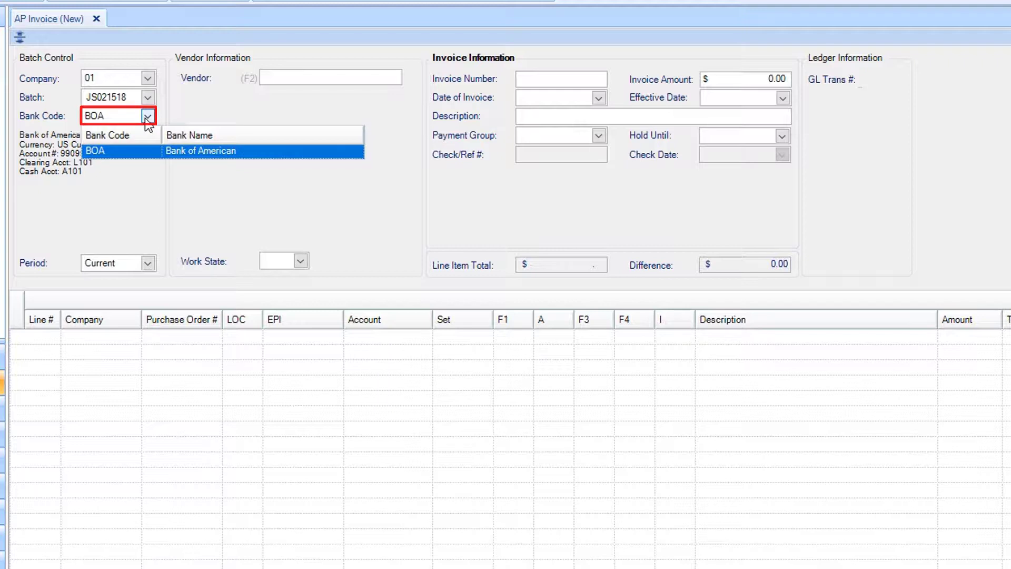
left_click(150, 153)
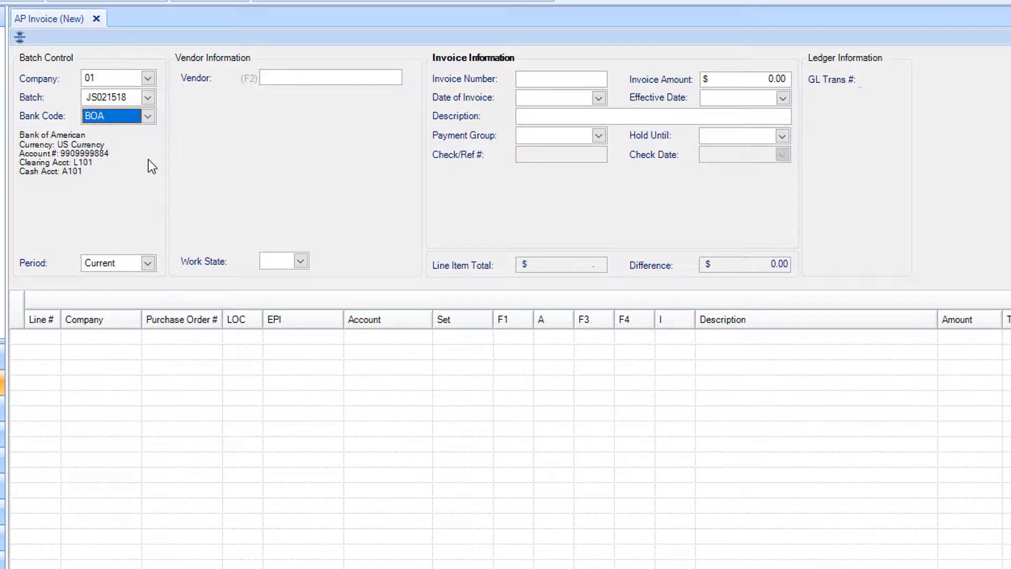
left_click(147, 263)
left_click(134, 297)
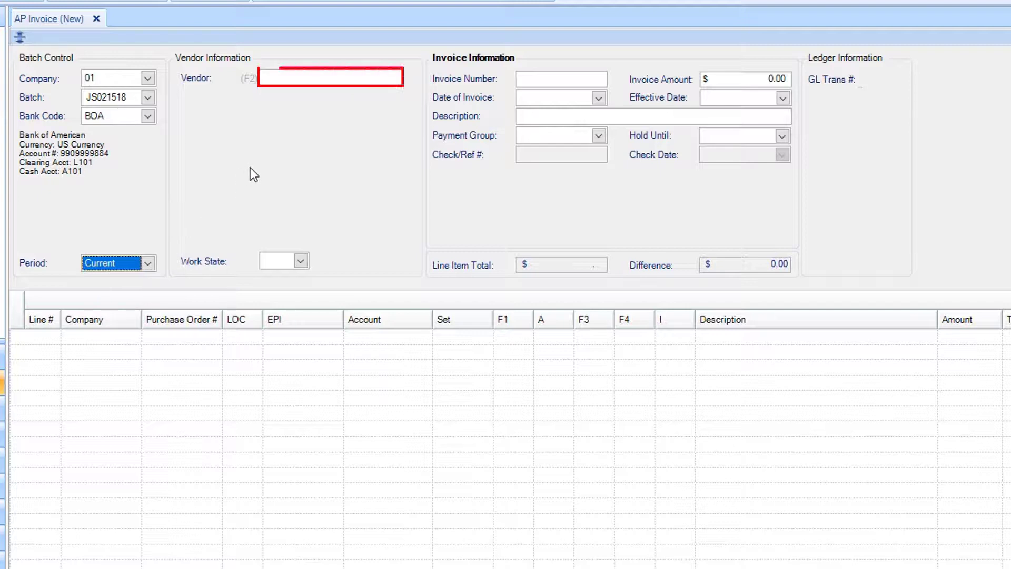
Set the vendor to Company 254, choosing the entry with payee COMPANY 254A.
left_click(280, 80)
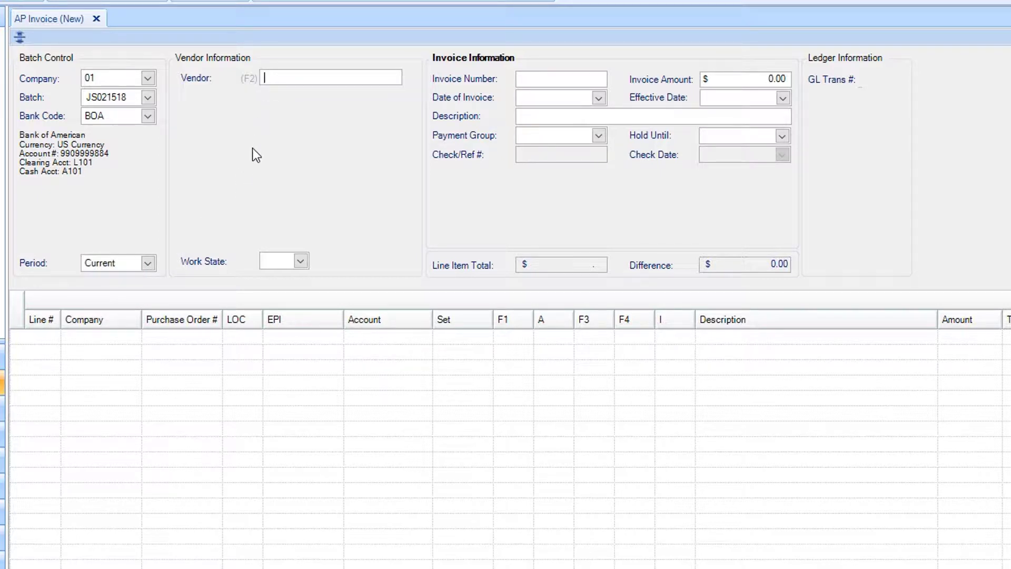
type("Company 254")
key("Return")
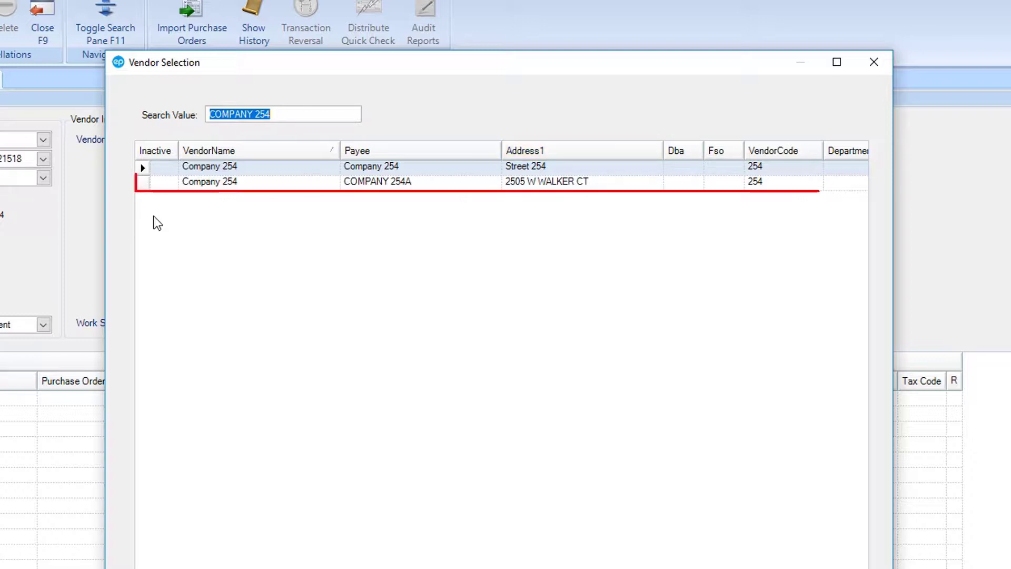
left_click(206, 185)
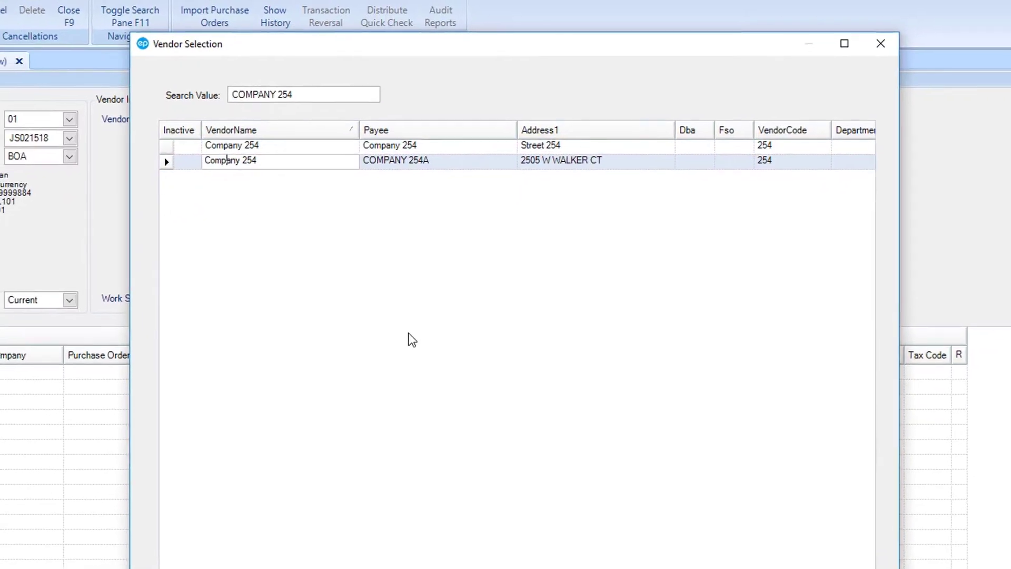
left_click(489, 551)
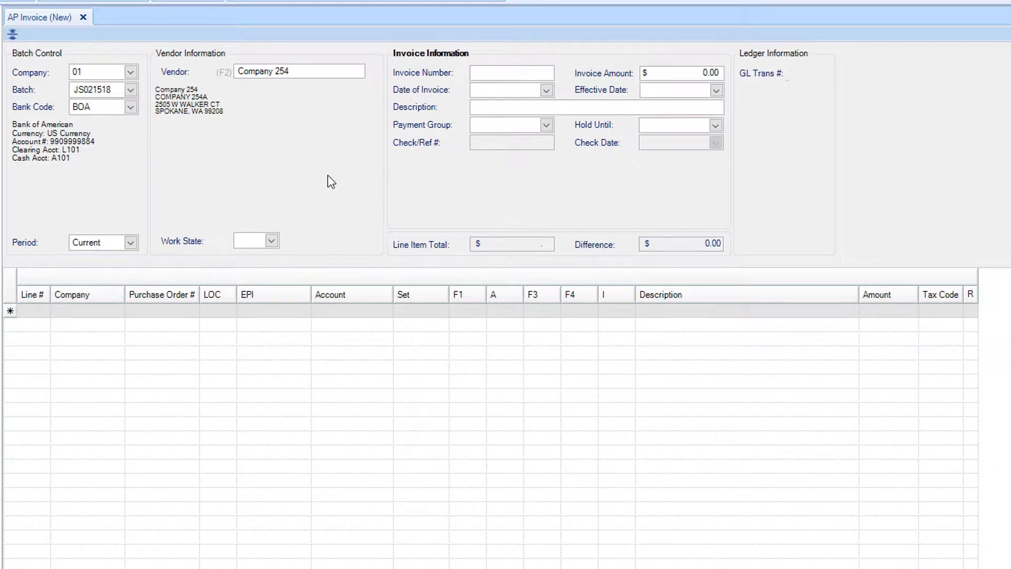
Enter invoice 651864 for 1,000.00, dated 02/15/2018, described 'Car and Motorcycle Rental'.
type("651864")
key("Tab")
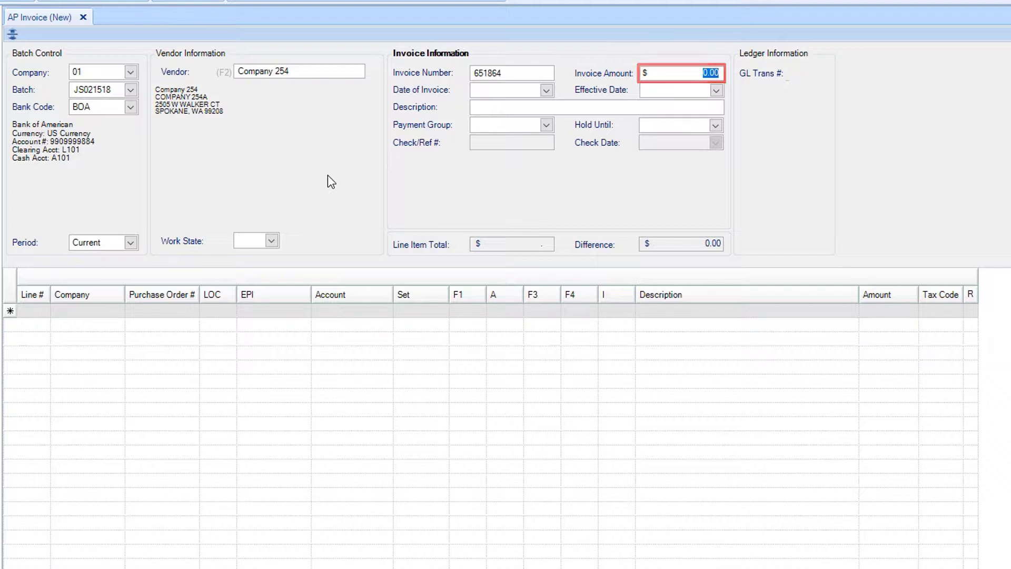
type("1,000")
key("Tab")
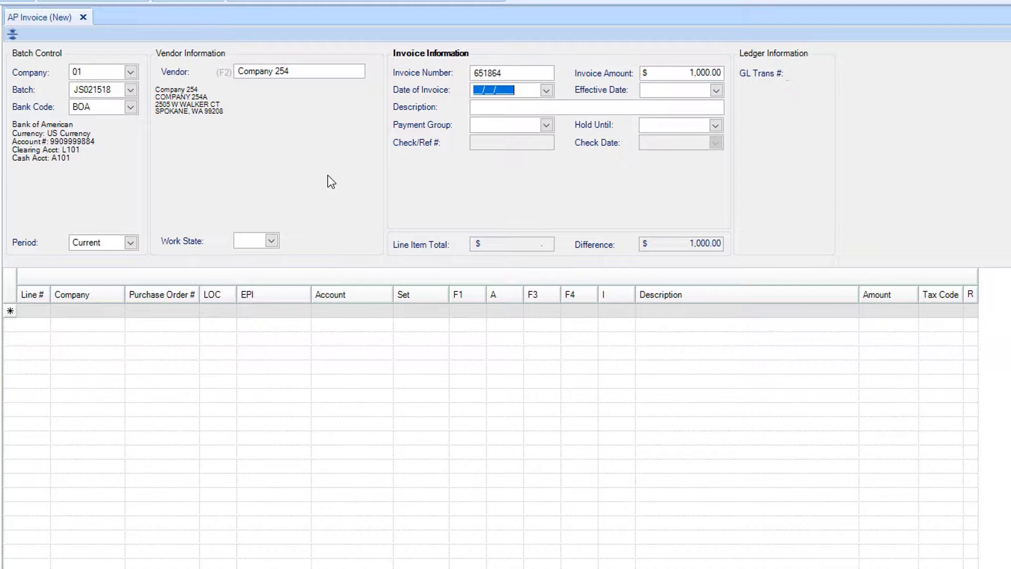
type("02152018")
key("Tab")
key("Tab")
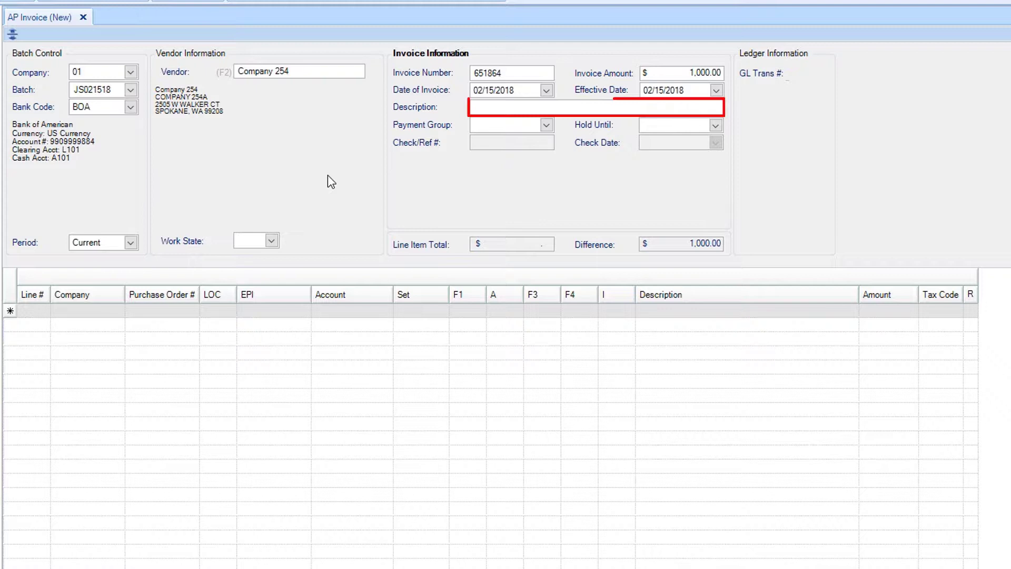
type("Car and Mo")
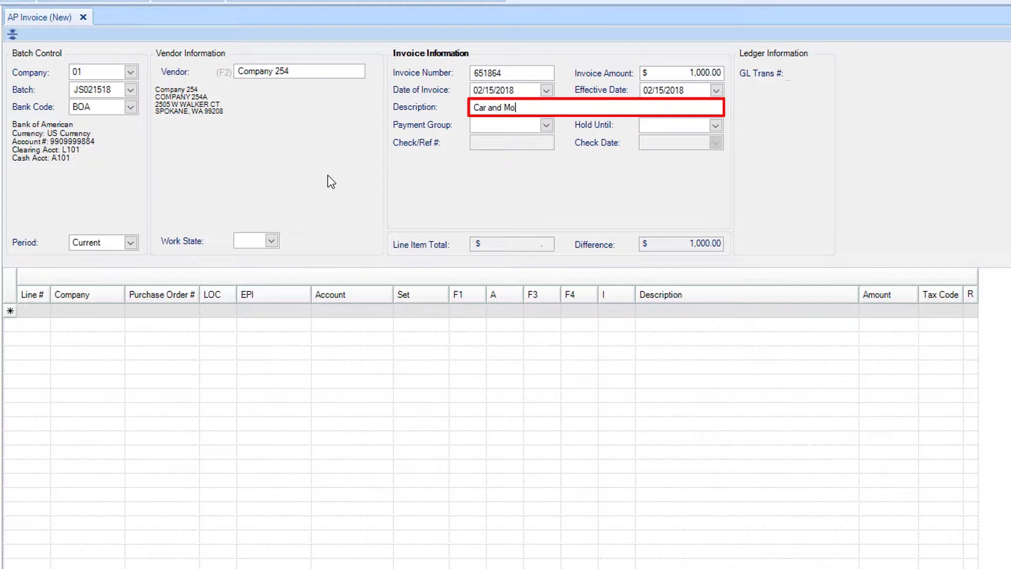
type("torcycle Rental")
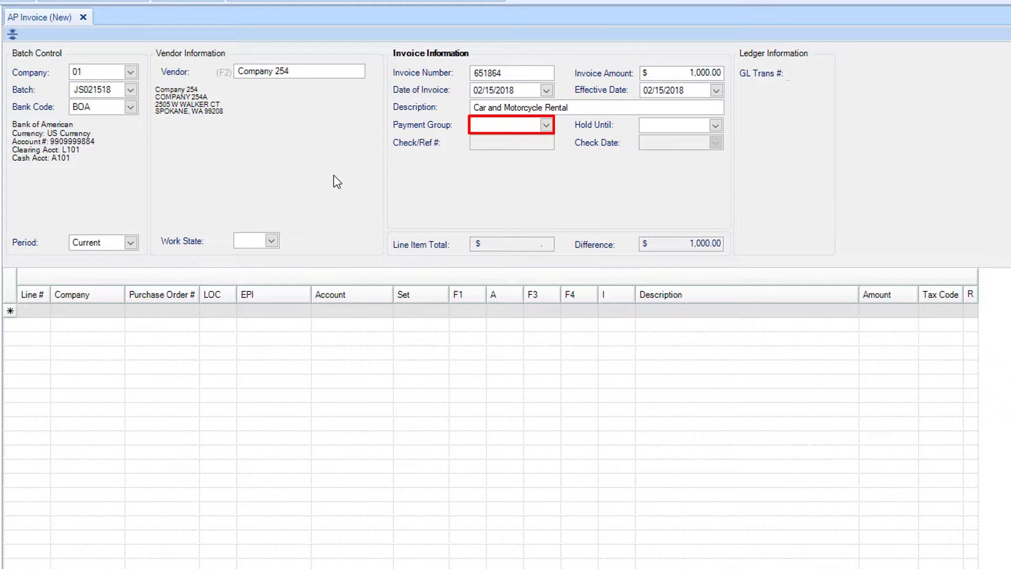
Set the payment group to S and leave Hold Until blank.
left_click(546, 126)
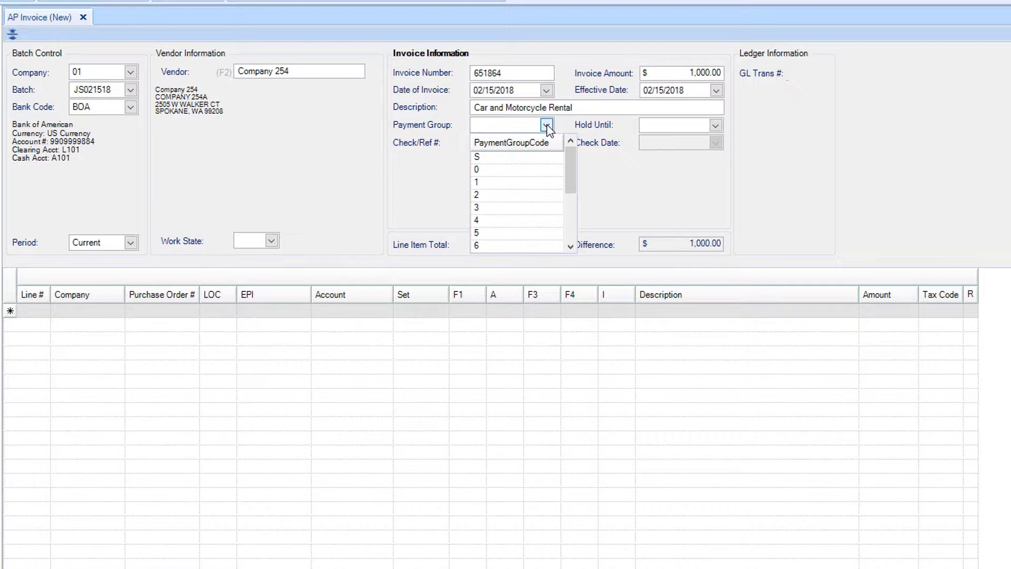
left_click(535, 156)
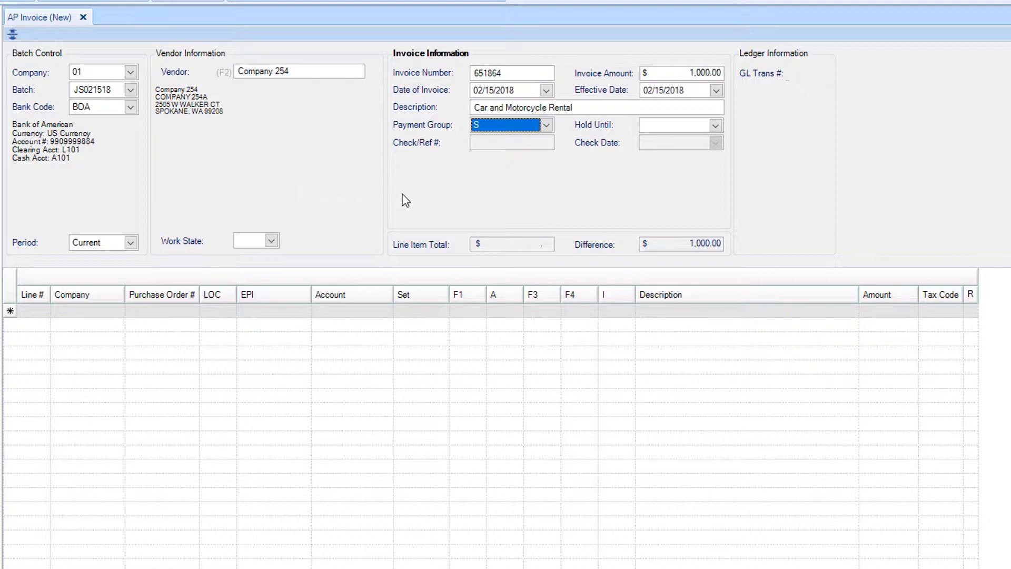
left_click(715, 126)
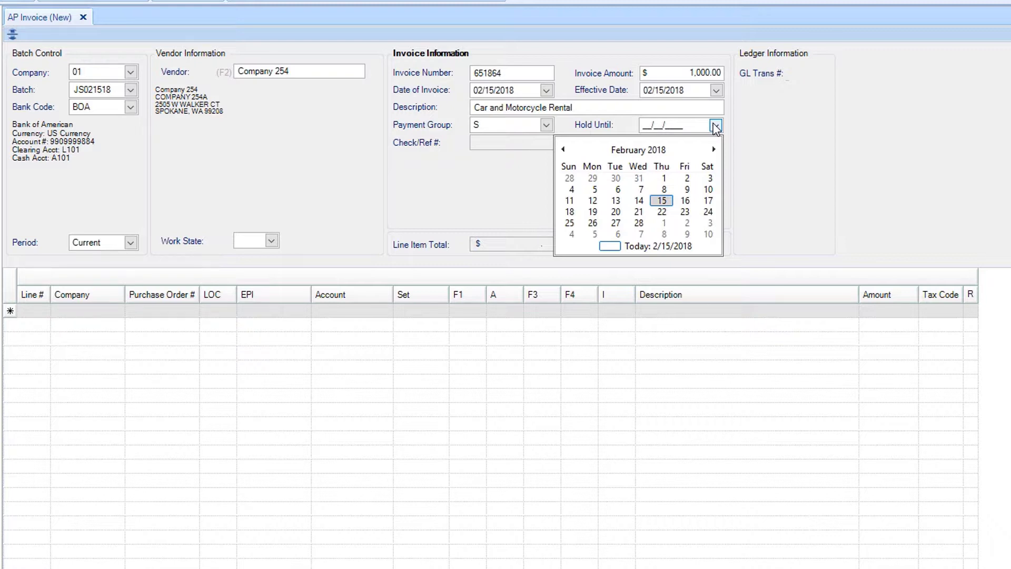
left_click(715, 127)
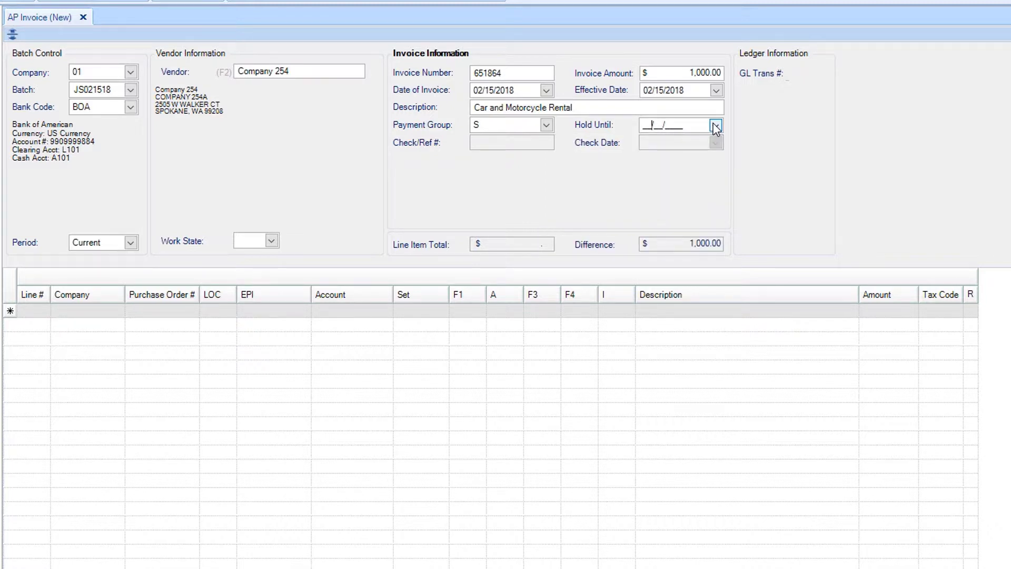
Fill line 1 with LOC 001, EPI 214, account 1102 and set 101.
key("Tab")
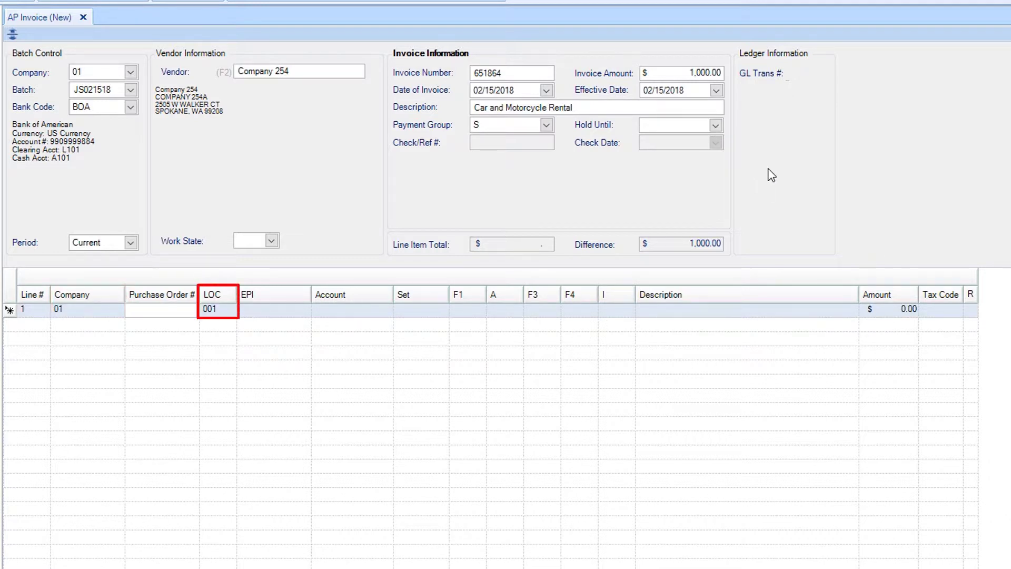
key("Tab")
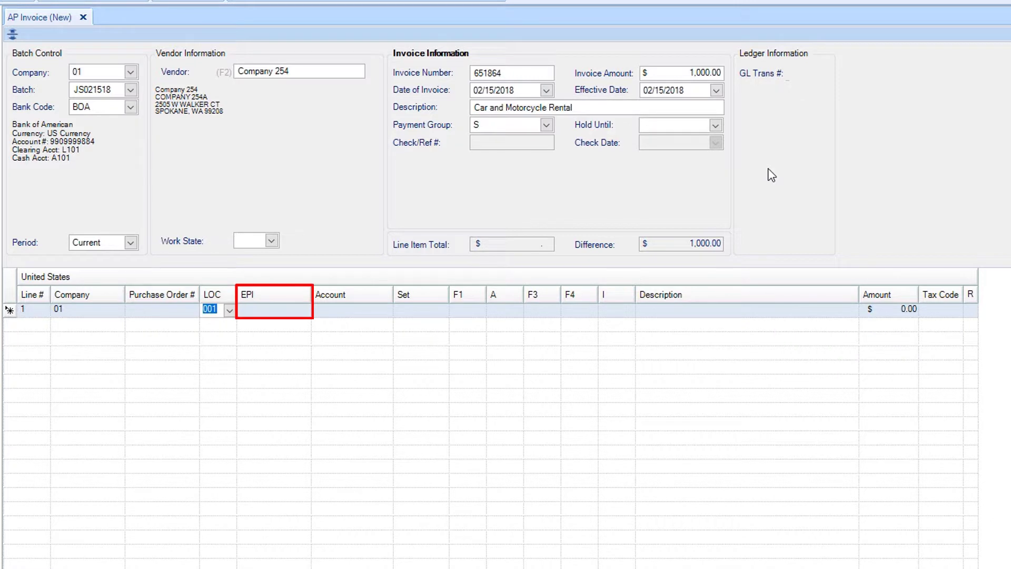
key("Tab")
type("214")
key("Tab")
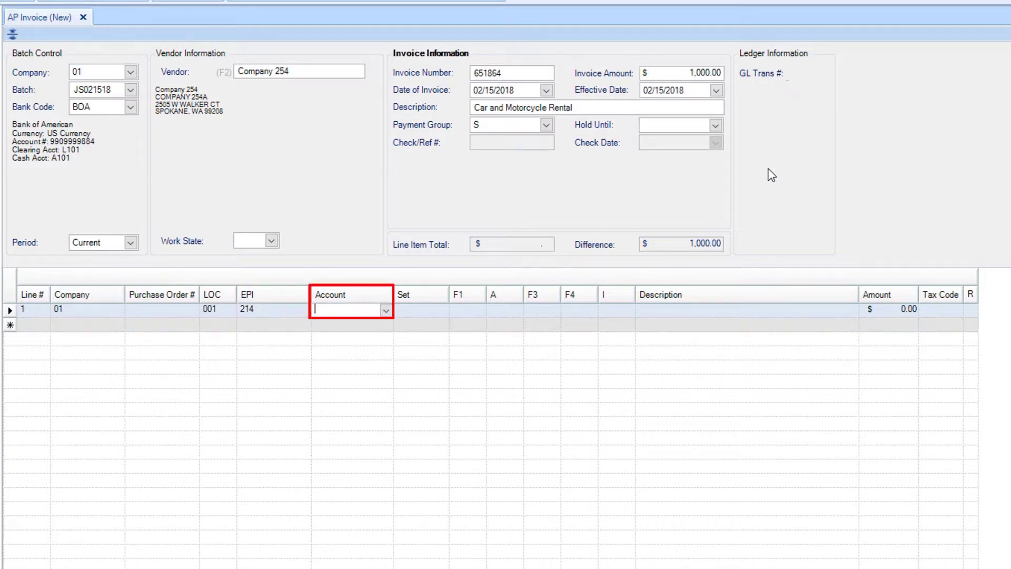
type("1102")
key("Tab")
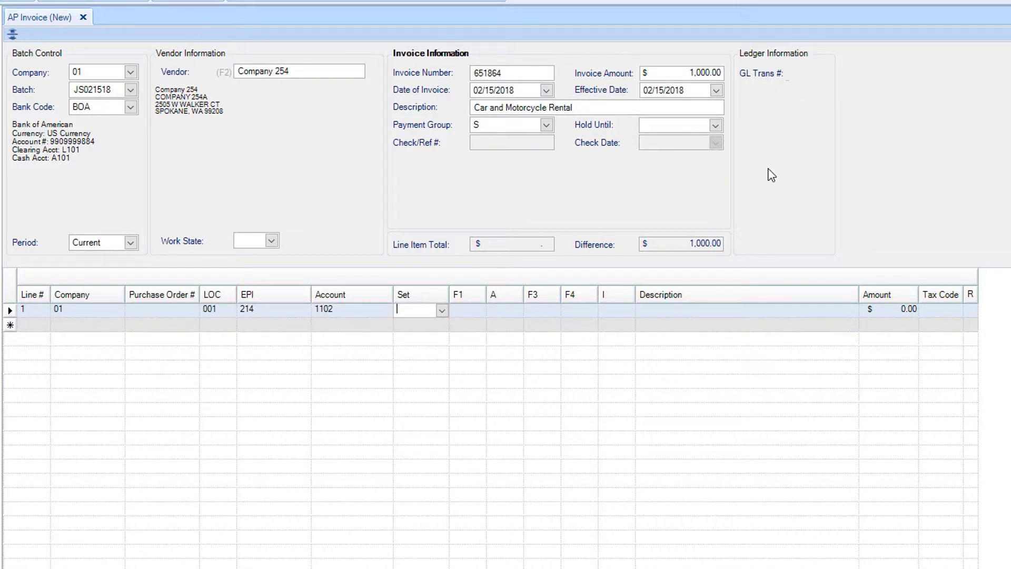
type("101")
key("Tab")
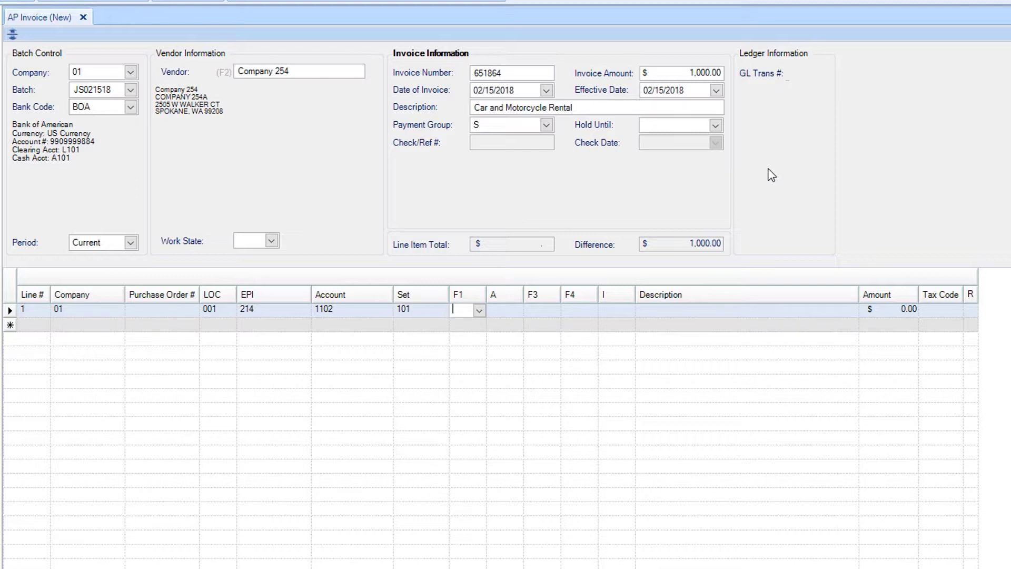
Copy the invoice description onto line 1 and give it amount 700.00.
key("Tab")
key("Tab")
key("Tab")
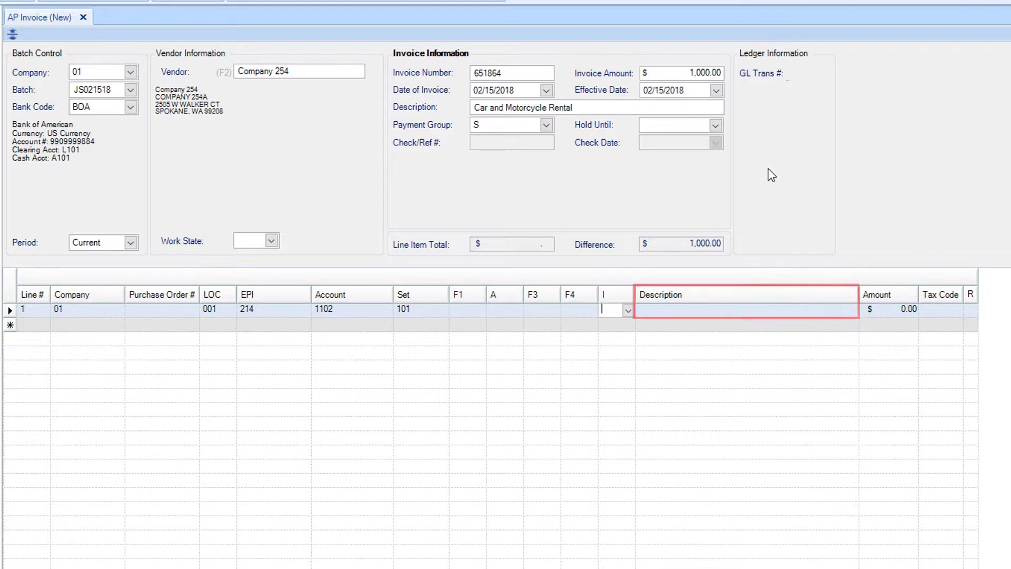
key("Tab")
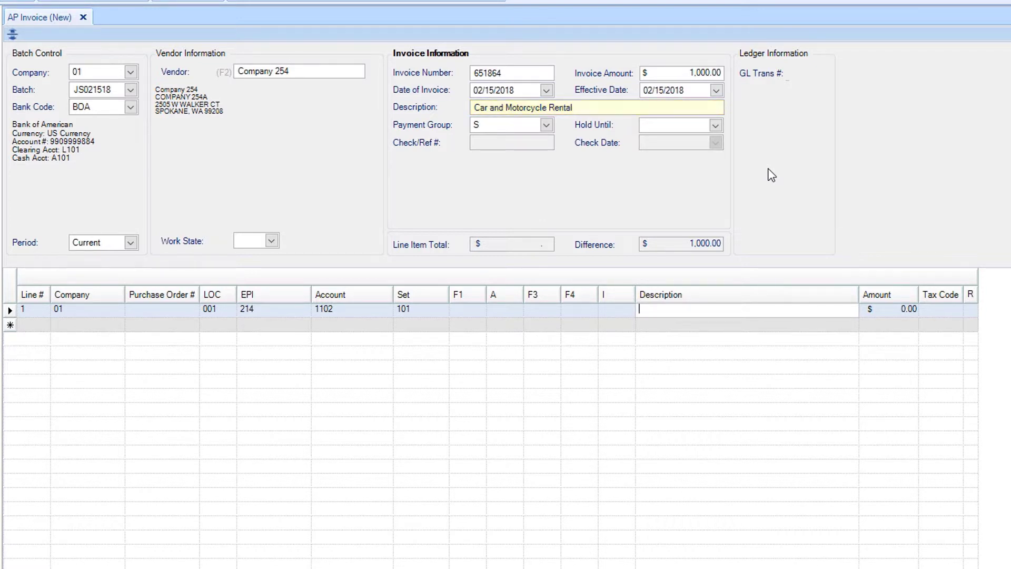
key("Tab")
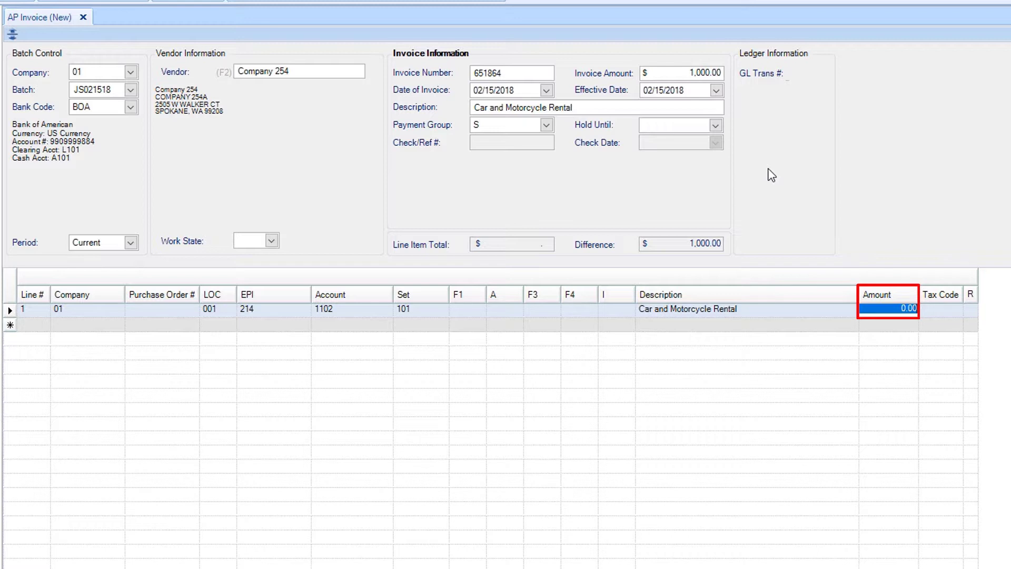
type("700")
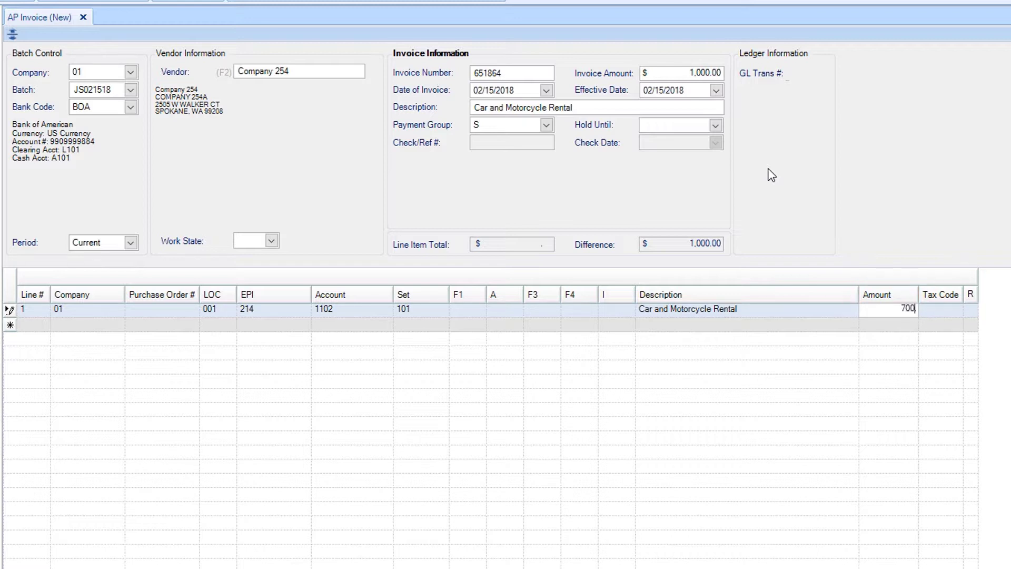
type(".00")
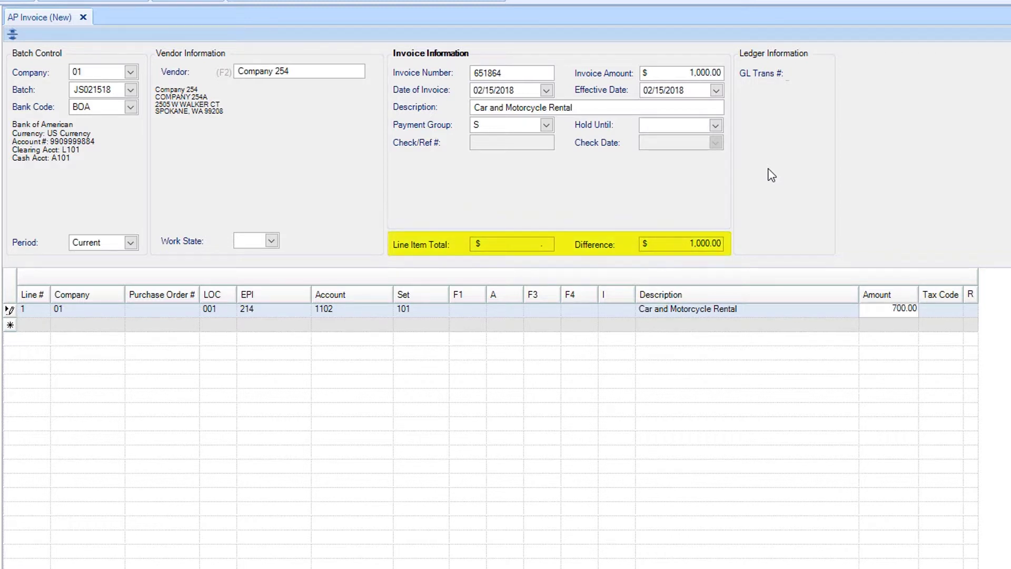
key("Tab")
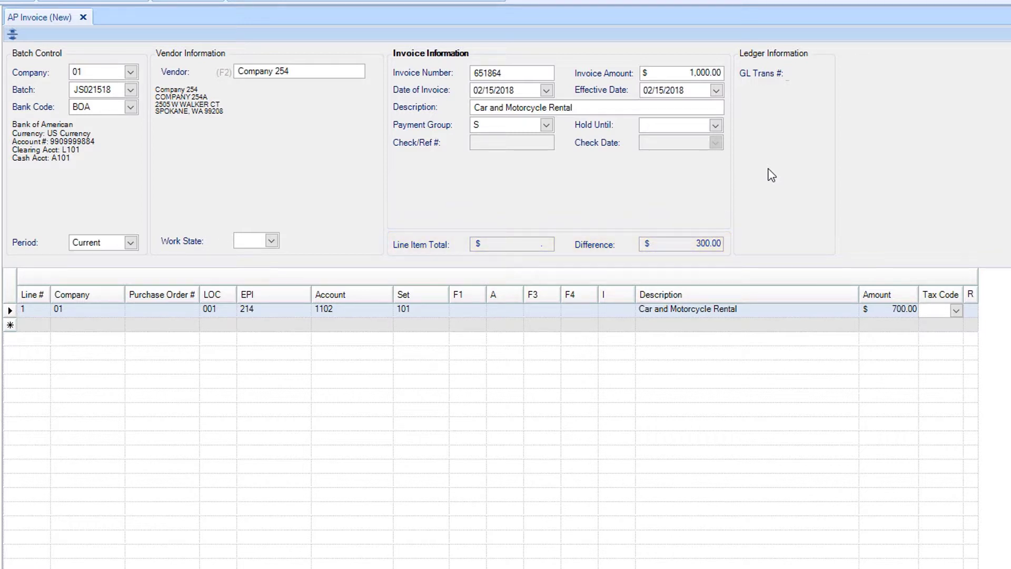
Add line 2 with LOC 001, EPI 214, account 1102 and set 101.
key("Tab")
key("Tab")
key("Tab")
key("Tab")
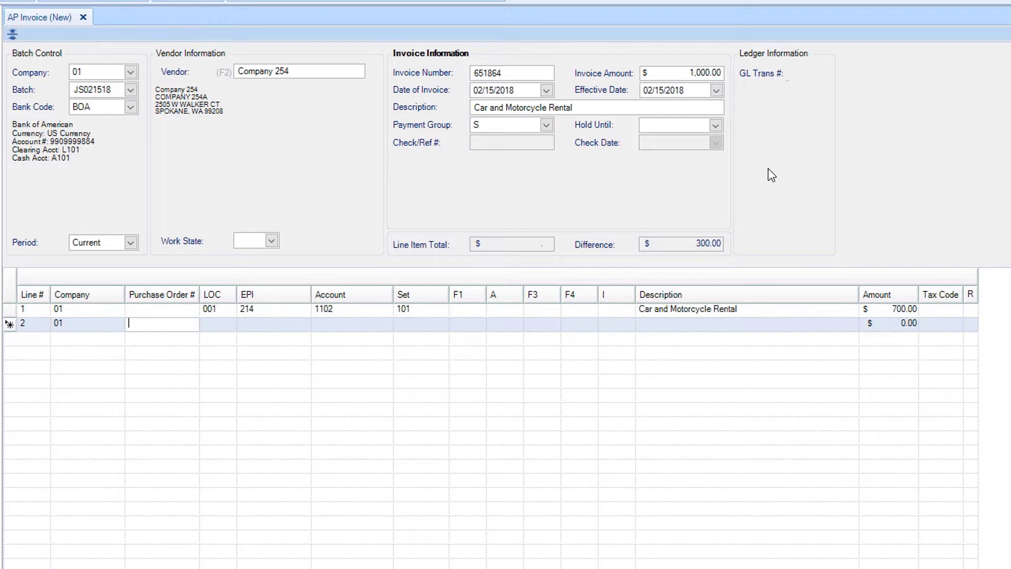
type("001")
key("Tab")
type("214")
key("Tab")
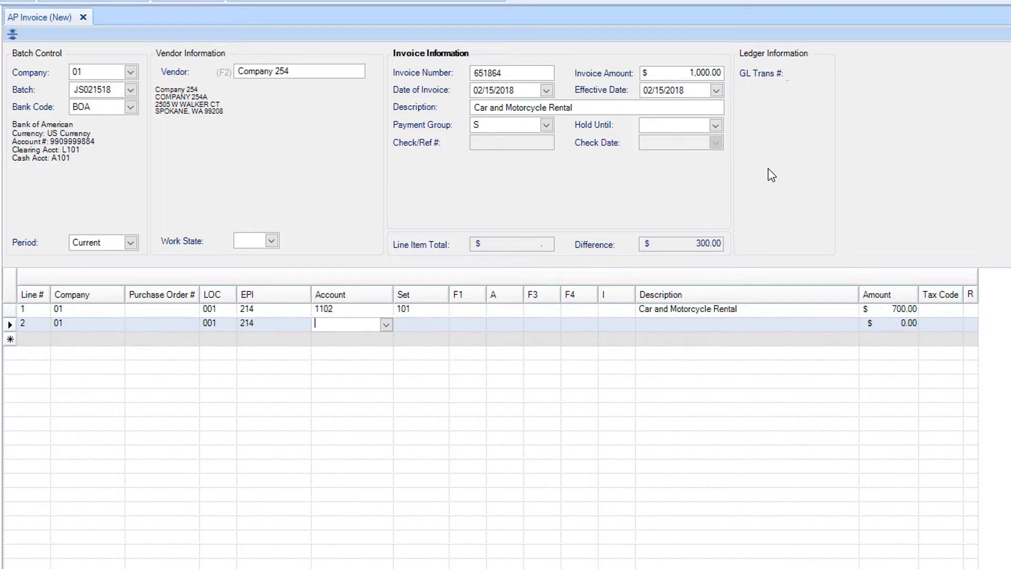
type("1102")
key("Tab")
type("101")
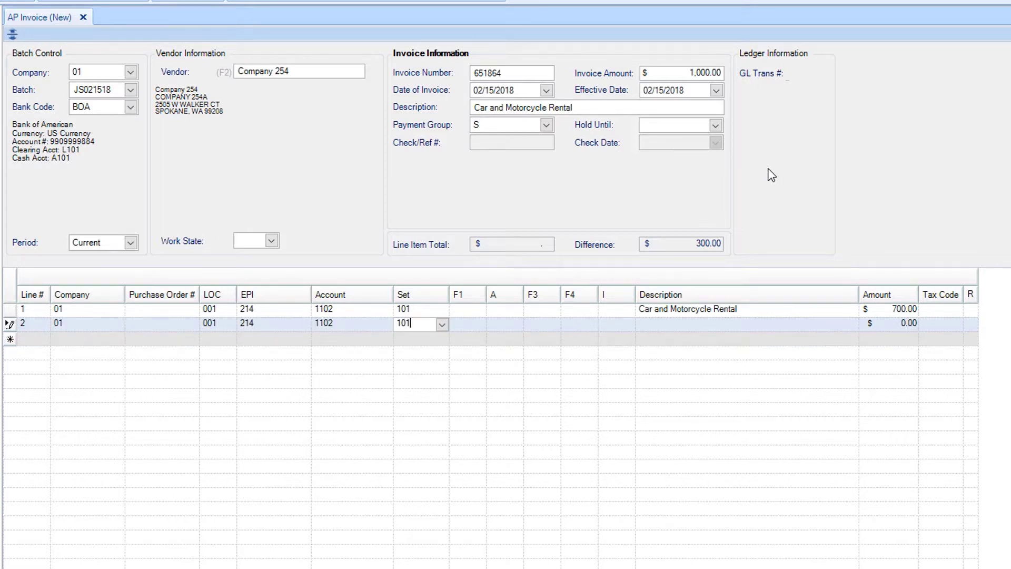
Describe line 2 as 'Delivery' with an amount of 300.
key("Tab")
key("Tab")
key("Tab")
key("Tab")
key("Tab")
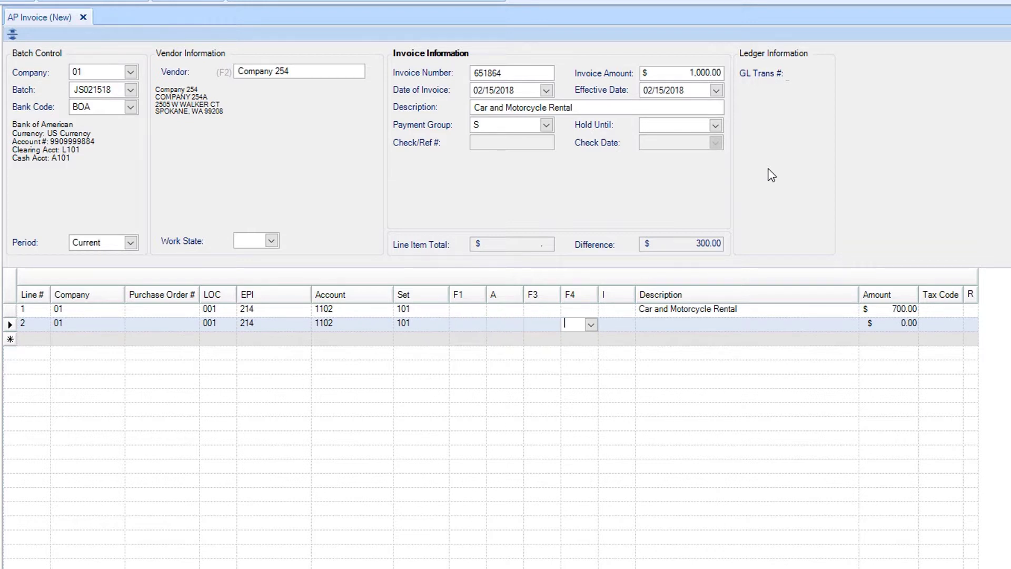
key("Tab")
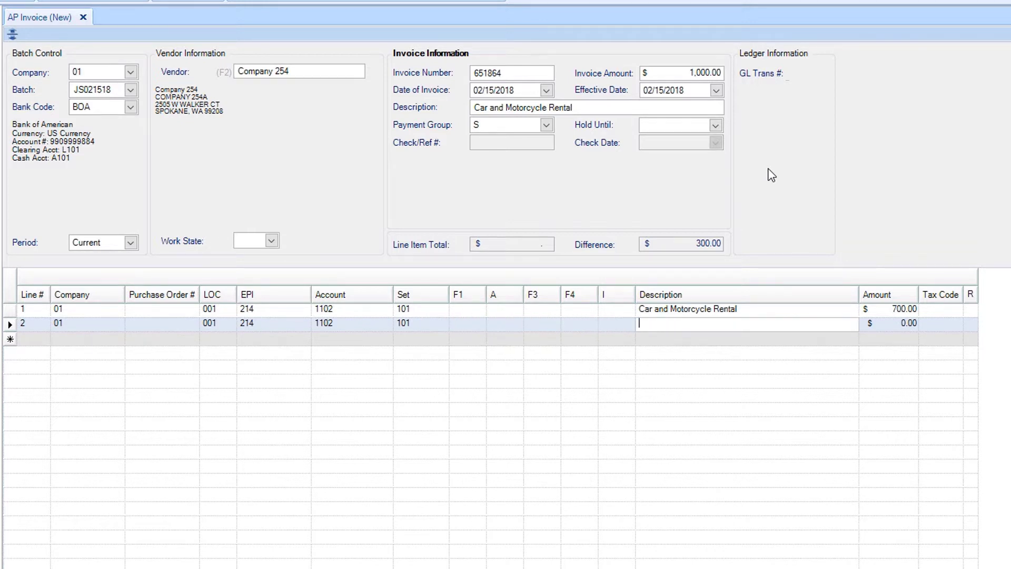
type("Delivery")
key("Tab")
type("300")
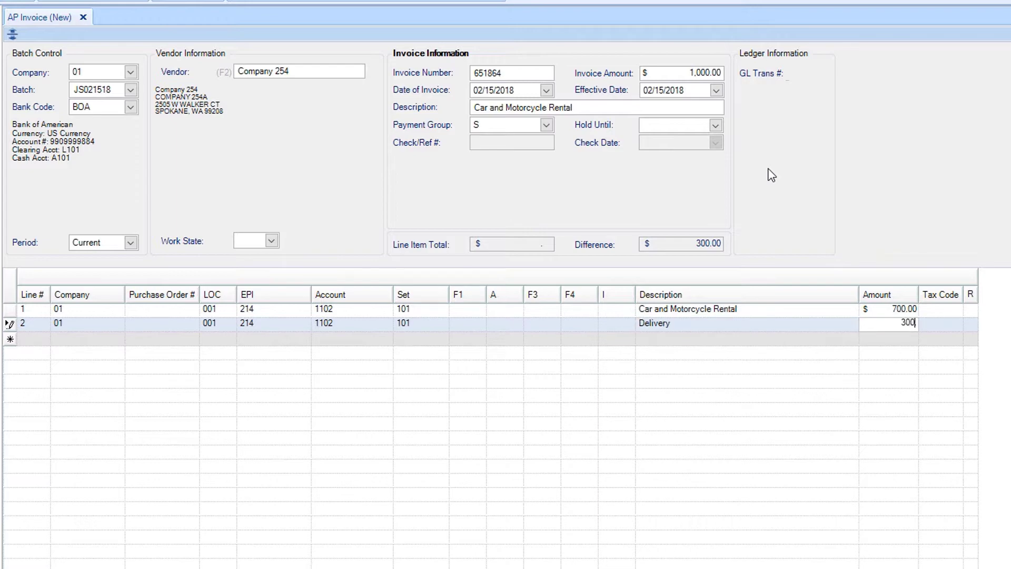
key("Tab")
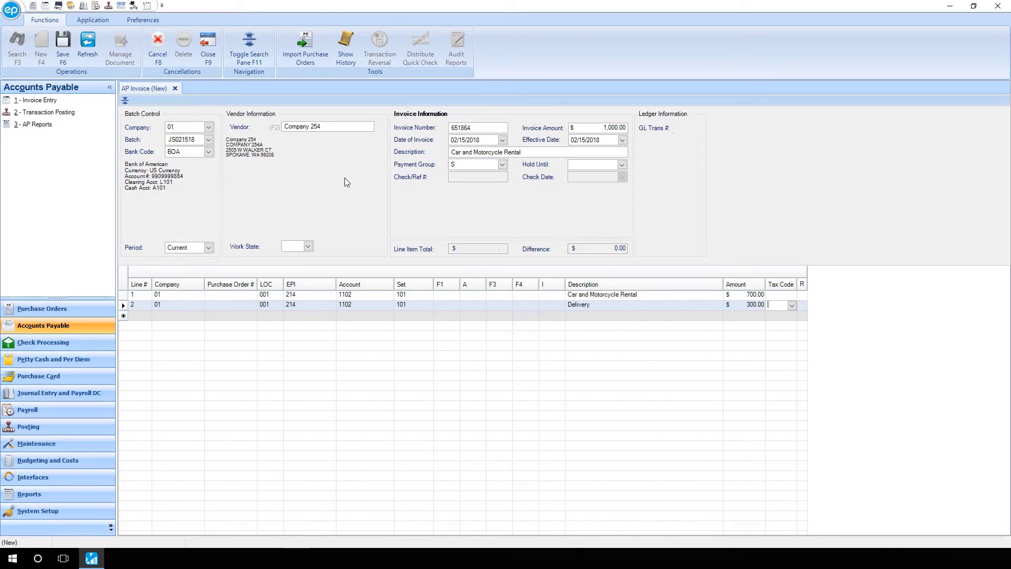
Save the invoice as GL transaction 7230 and acknowledge the confirmation.
left_click(70, 50)
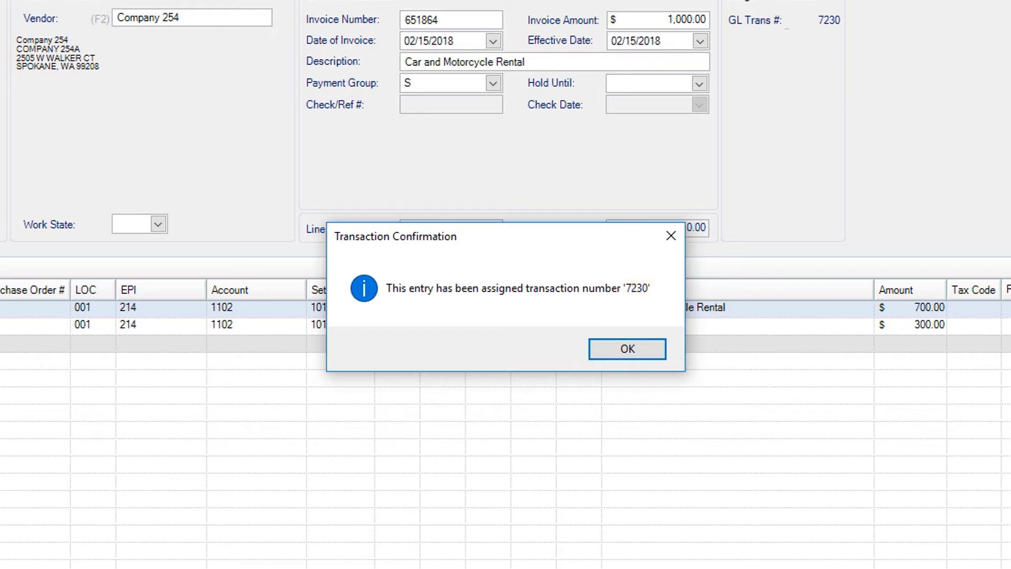
left_click(606, 358)
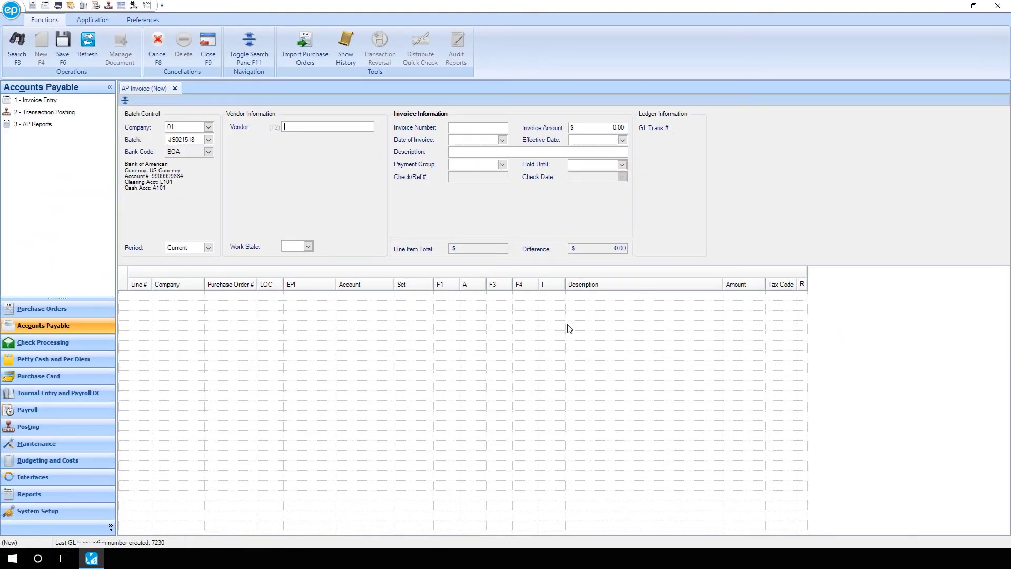